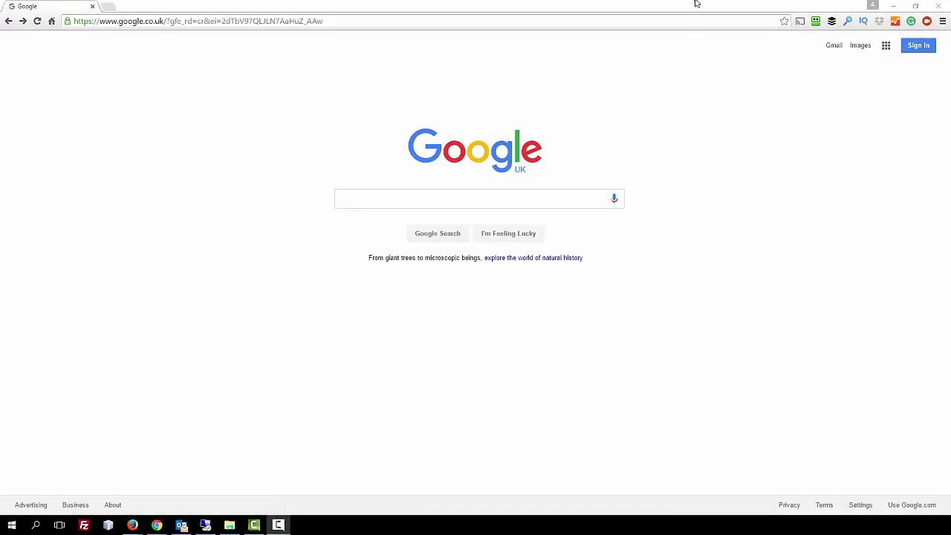
- Search Google for "woocommerce plugin download"
left_click(420, 196)
type("wo")
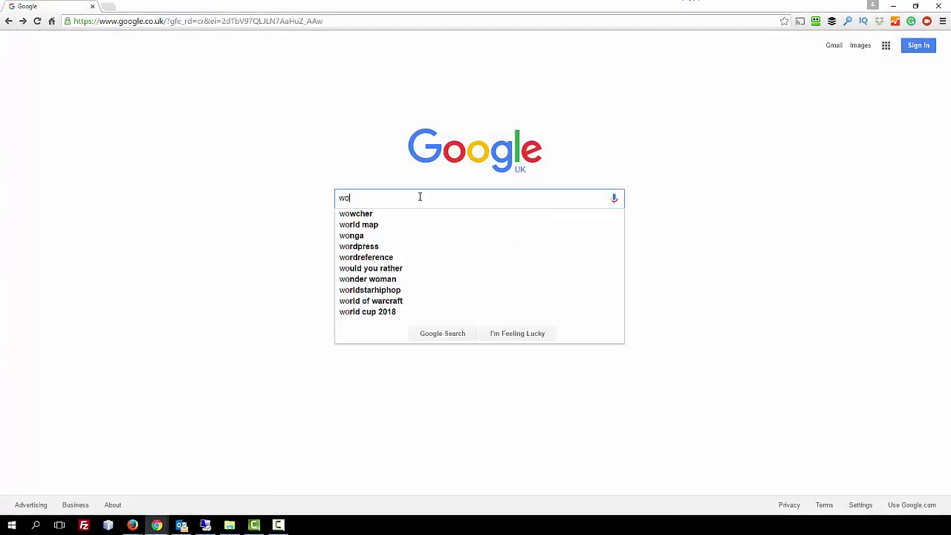
type("ocommer")
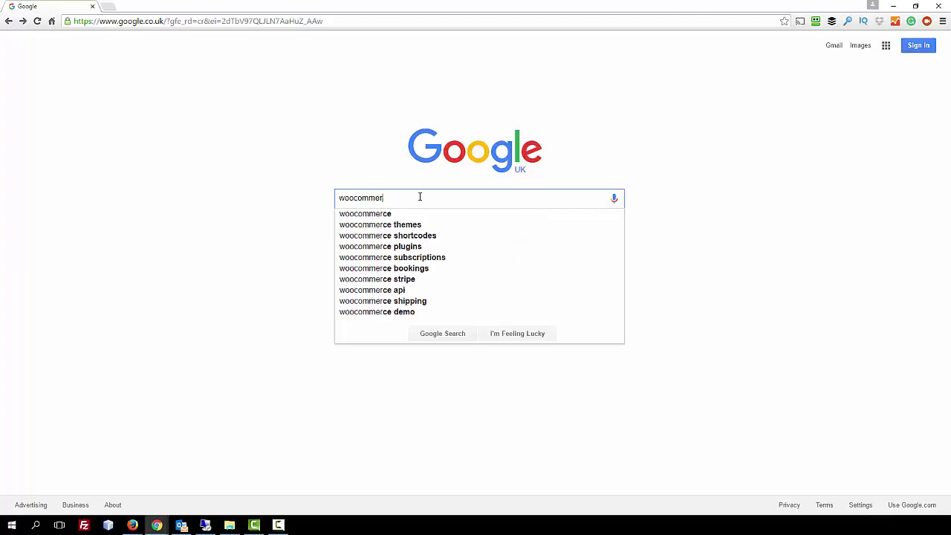
type("ce plugi")
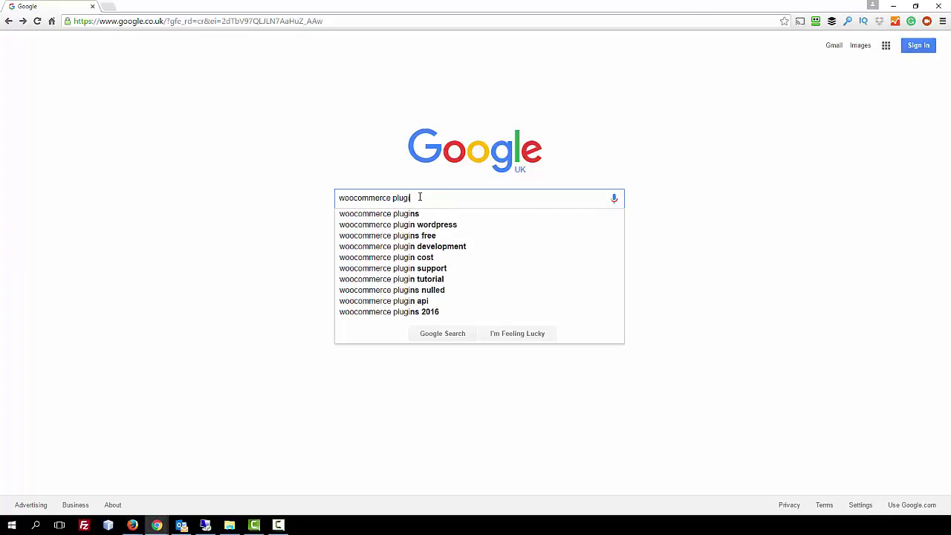
type("n download")
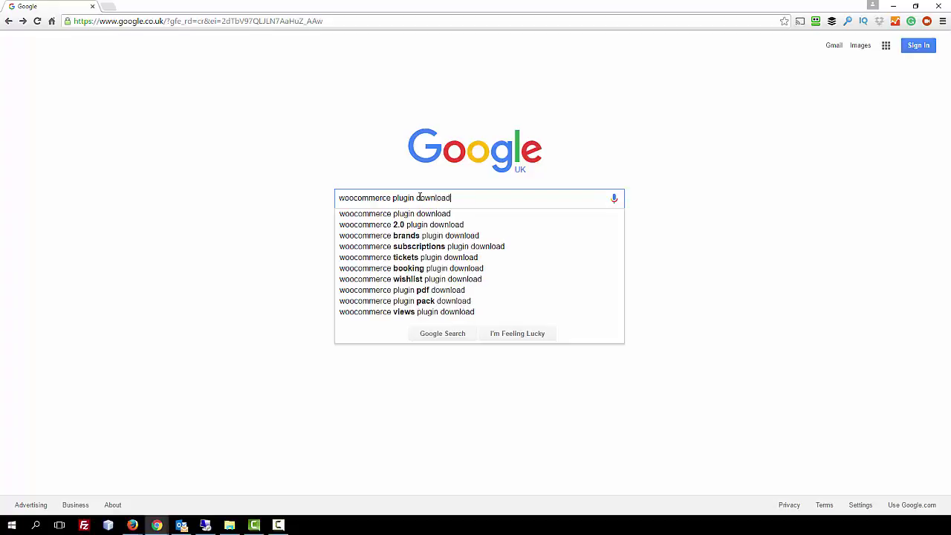
key("Return")
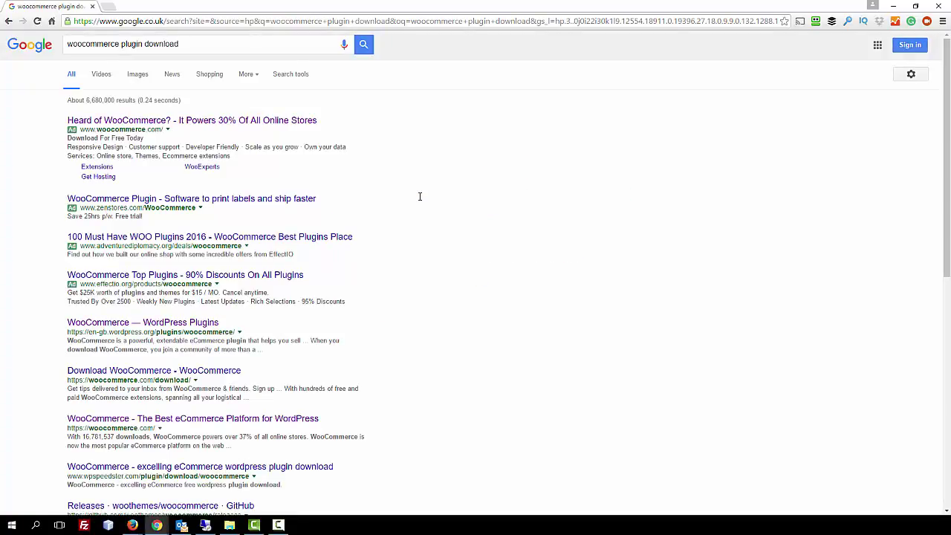
- Download WooCommerce version 2.6.4 from its WordPress.org plugin page and show the downloaded zip in its folder
left_click(182, 324)
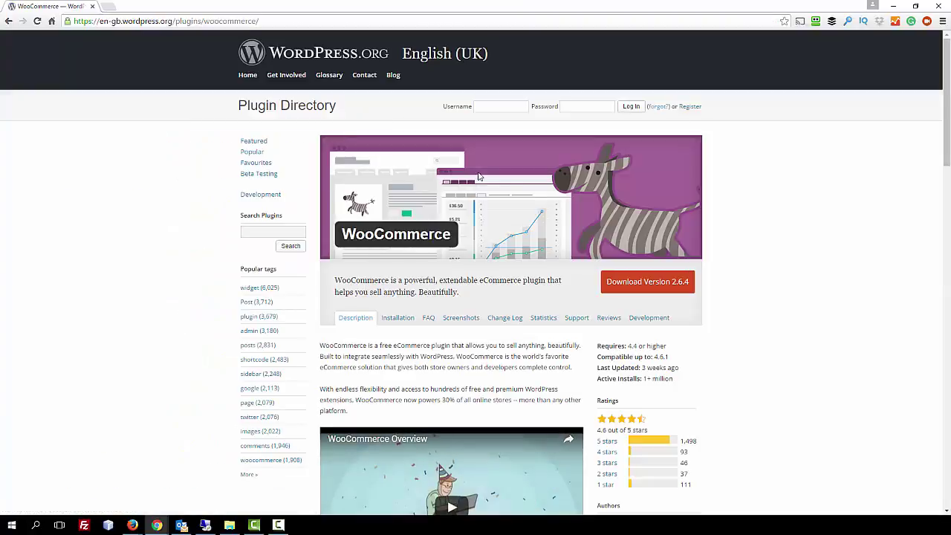
left_click(636, 282)
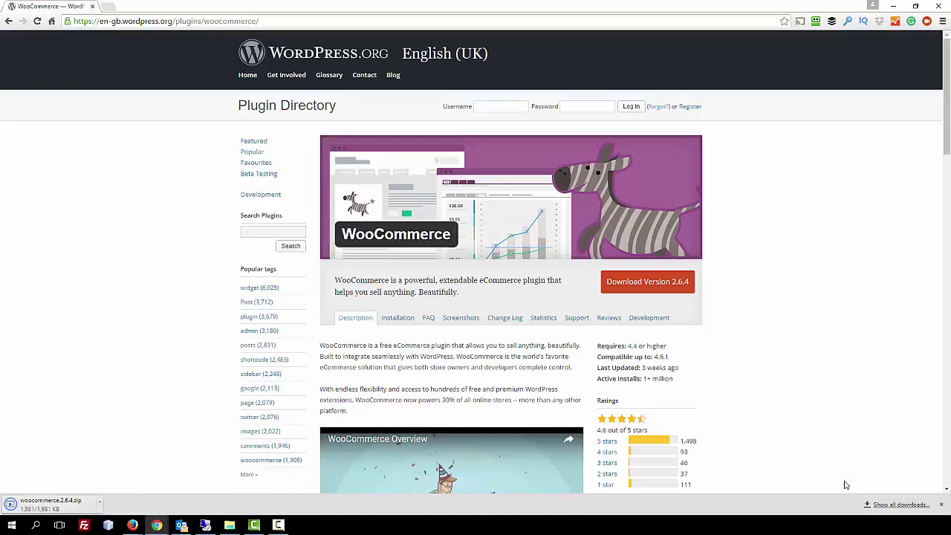
left_click(899, 505)
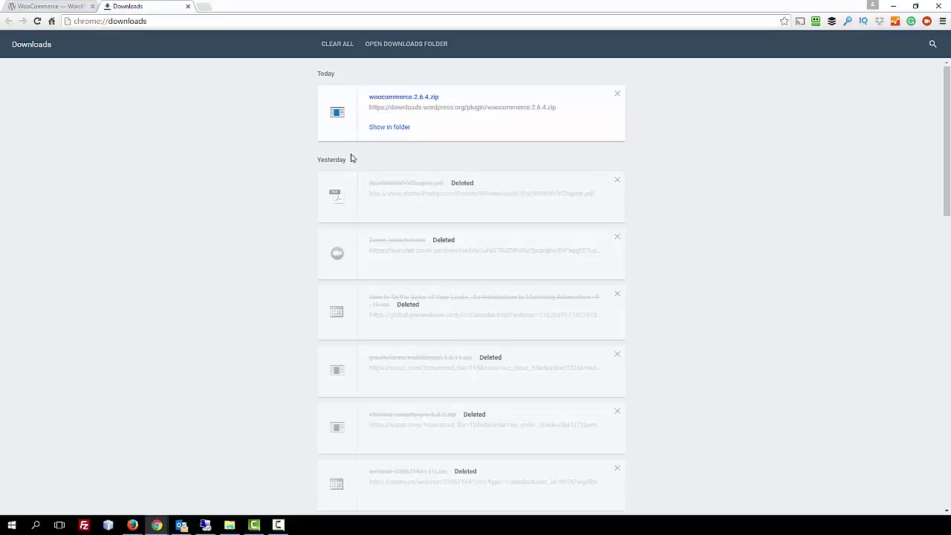
left_click(381, 129)
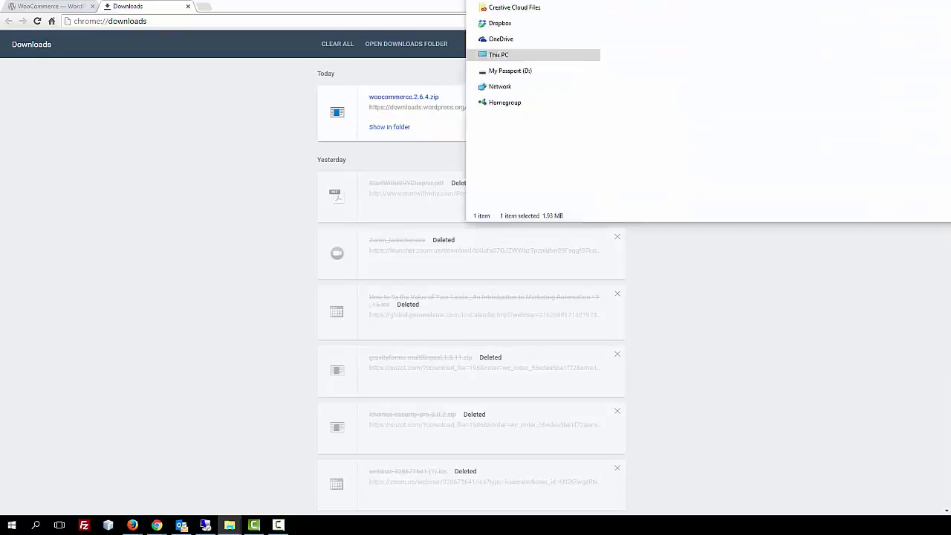
left_click_drag(696, 4, 468, 48)
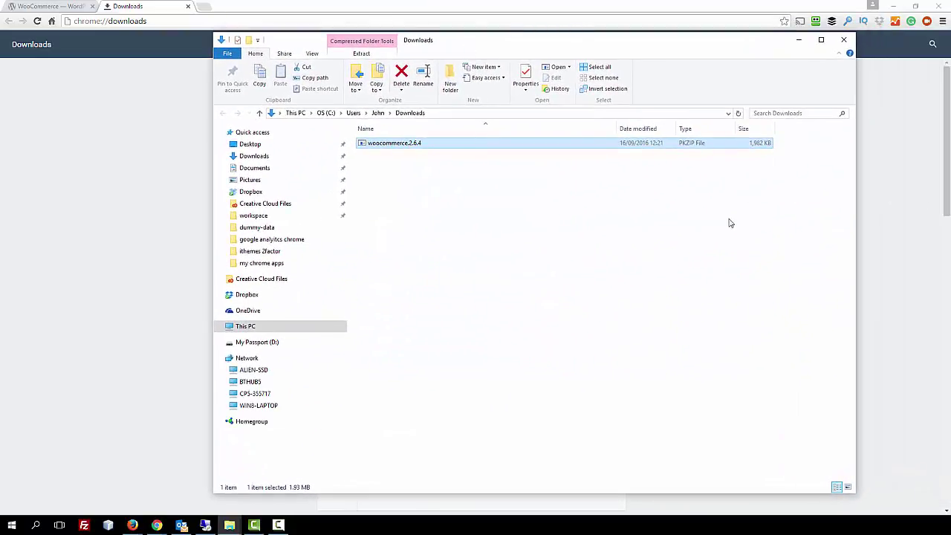
- Extract the woocommerce.2.6.4 archive with 7-Zip into the current Downloads folder
right_click(412, 145)
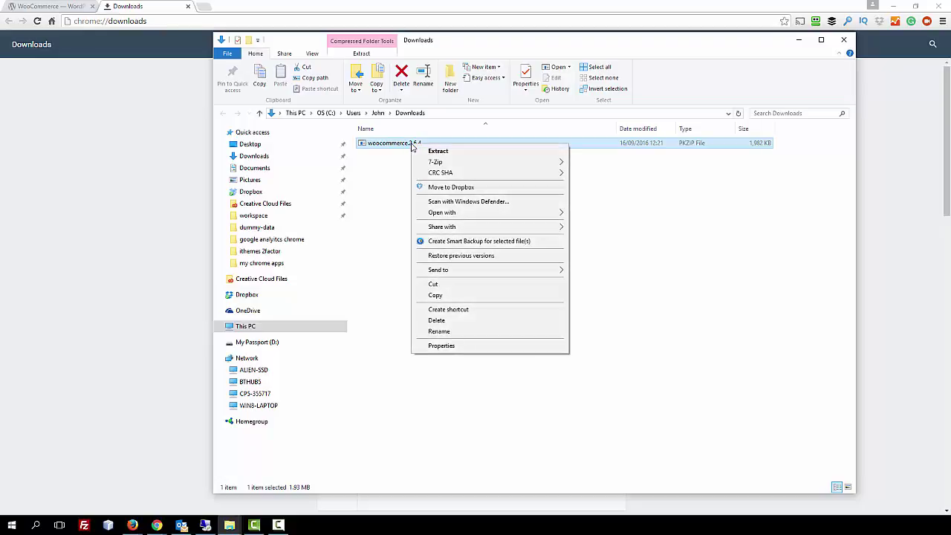
mouse_move(540, 168)
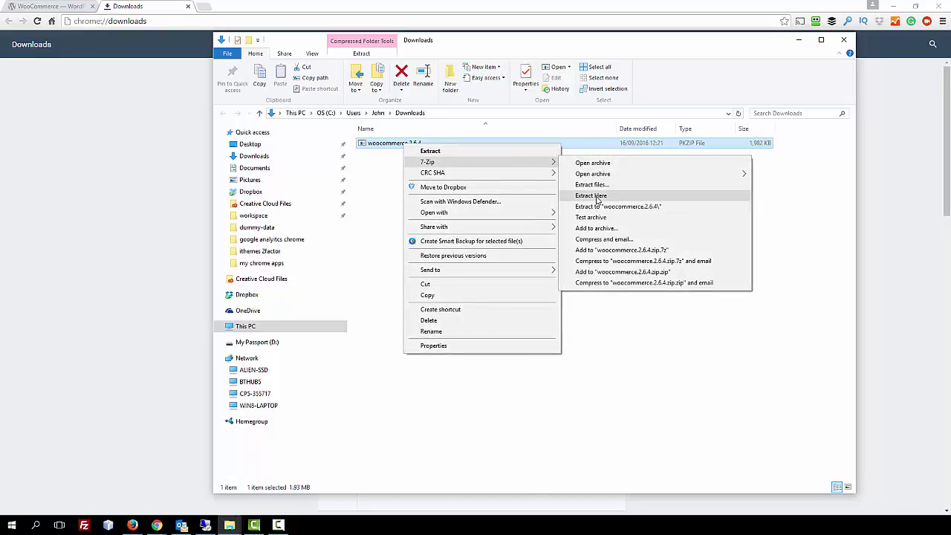
left_click(596, 196)
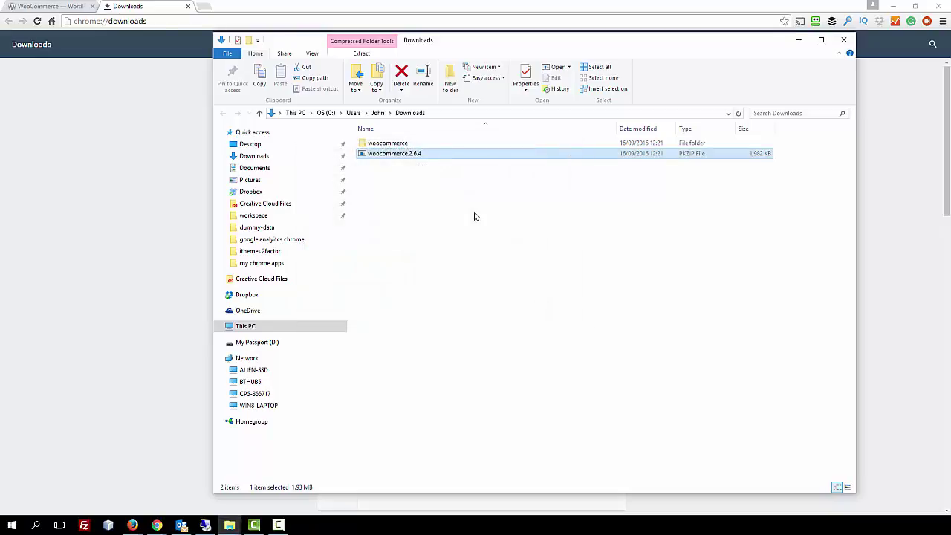
- Open the dummy-data folder inside the extracted woocommerce folder and copy its full path
double_click(366, 145)
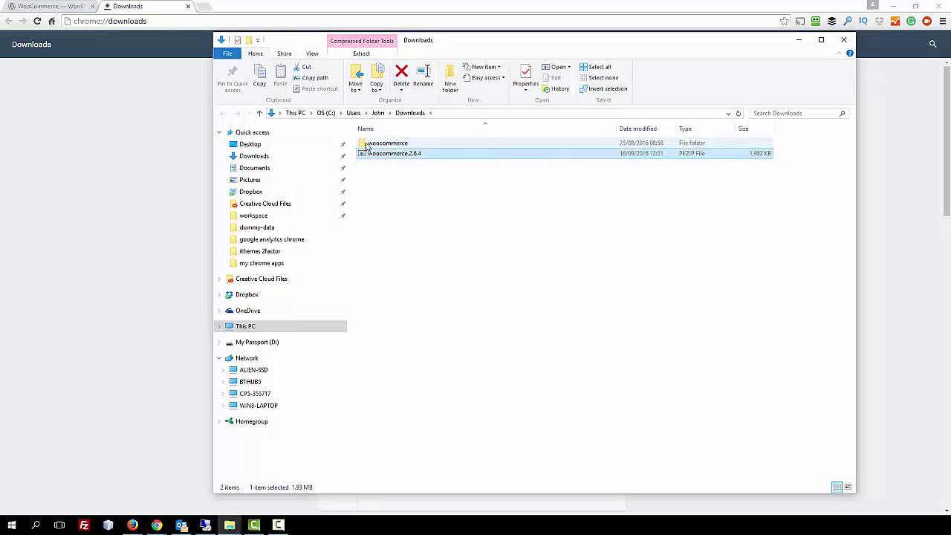
double_click(375, 153)
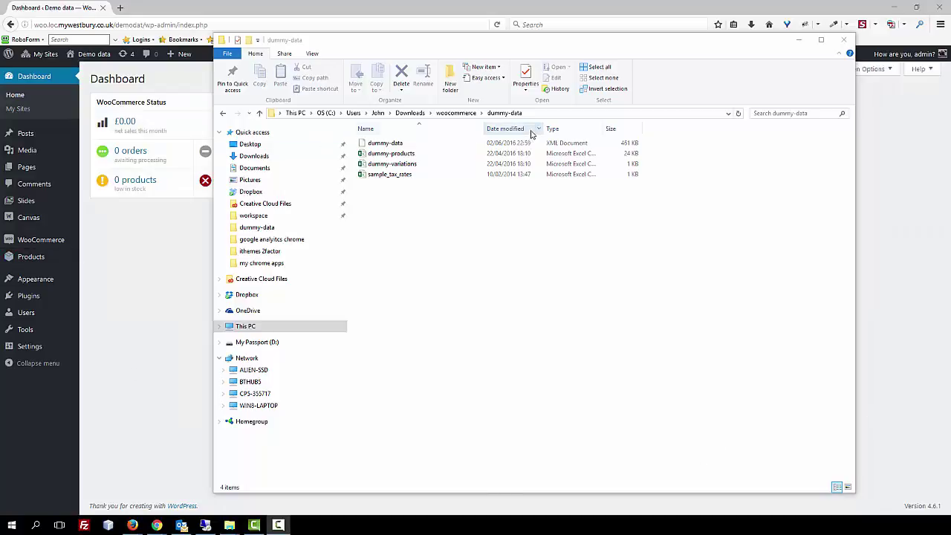
left_click(528, 114)
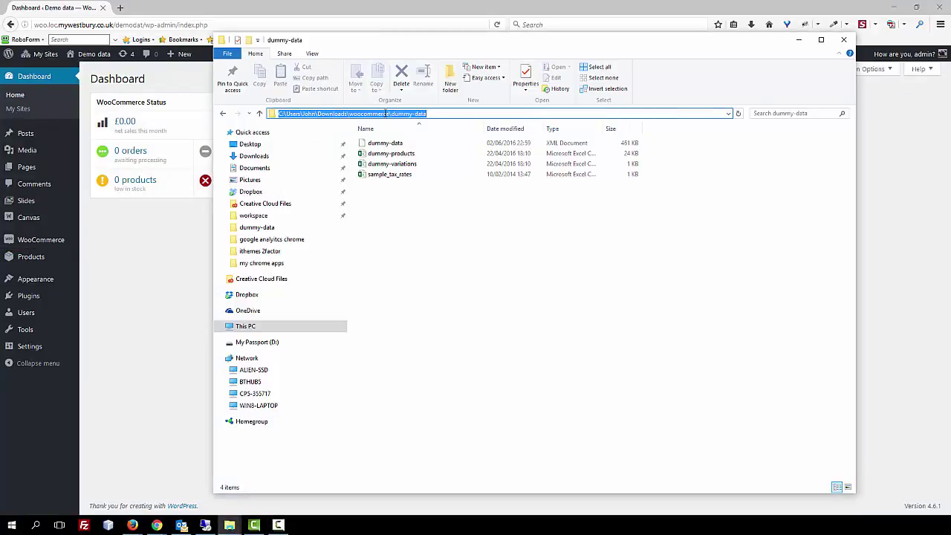
right_click(385, 113)
left_click(403, 145)
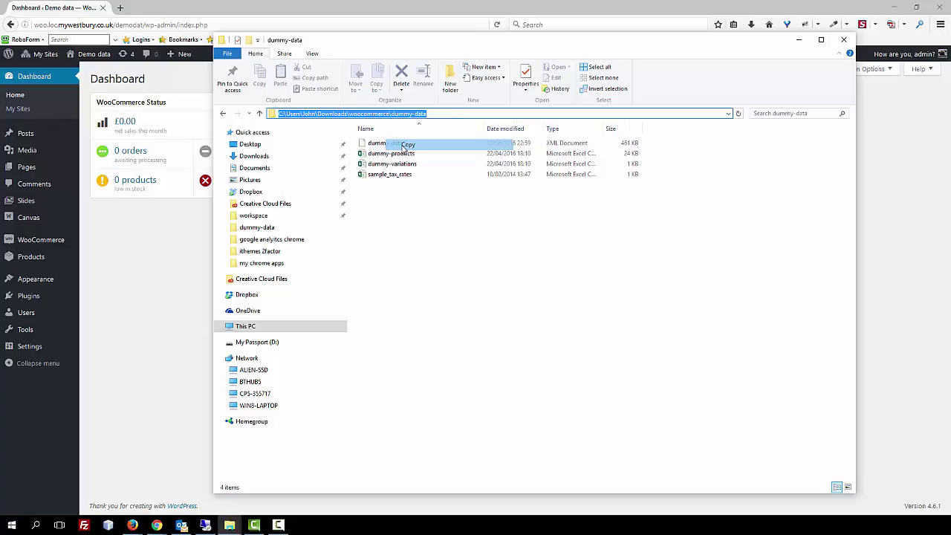
- Switch to the Demo data site's WordPress admin in Firefox and run the WordPress importer
left_click(157, 274)
mouse_move(51, 246)
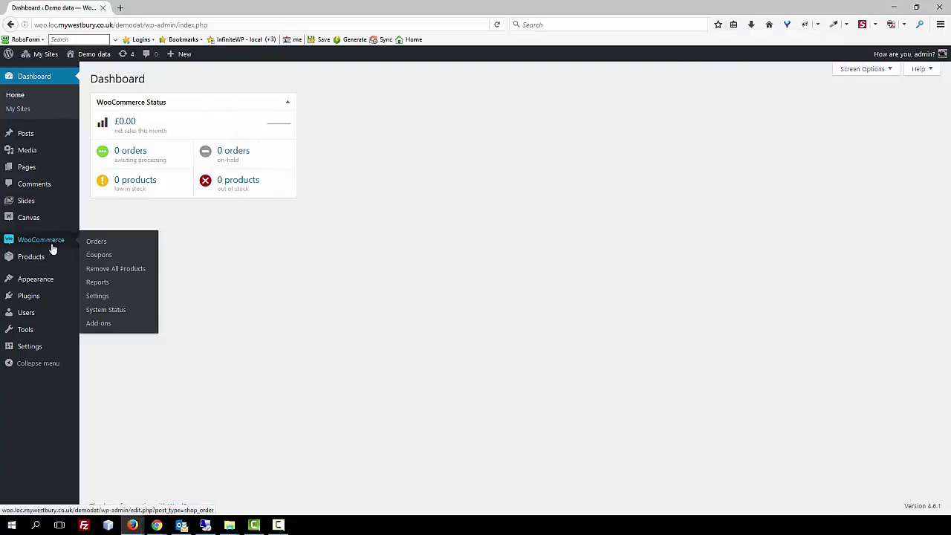
mouse_move(55, 353)
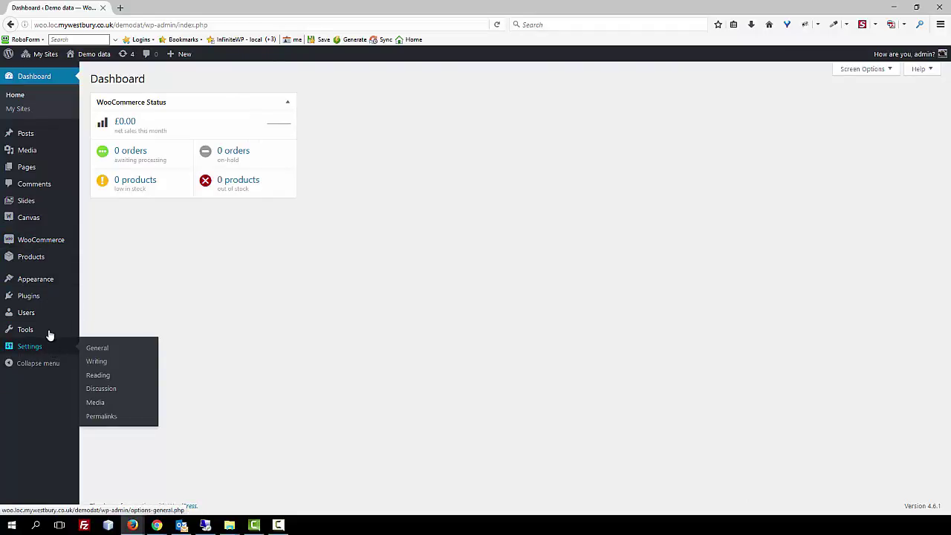
mouse_move(49, 333)
left_click(104, 348)
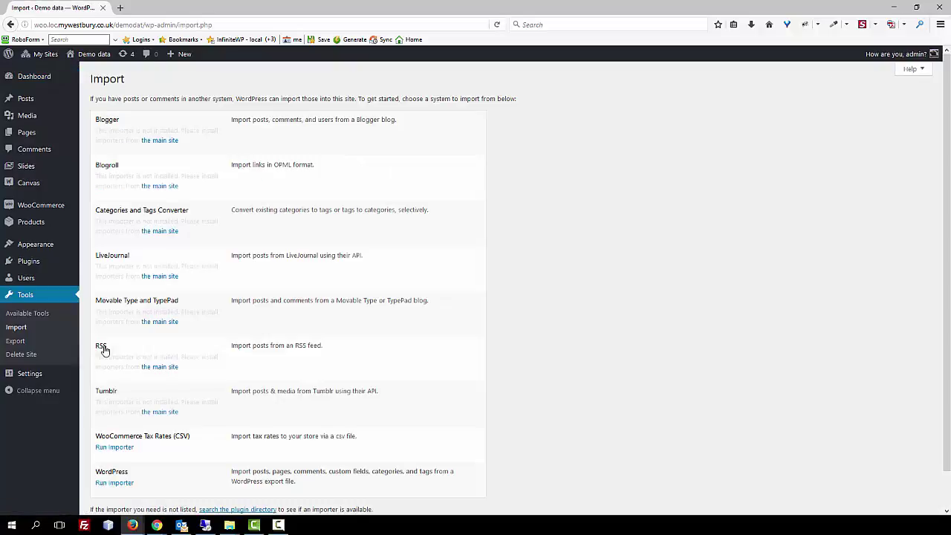
left_click(111, 484)
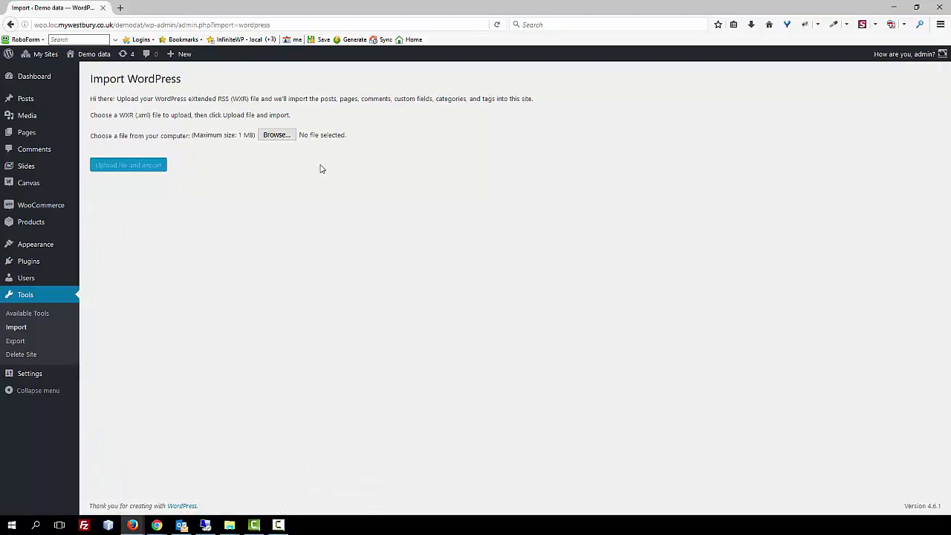
- Choose the dummy-data XML file from the copied folder path and upload it for import
left_click(276, 134)
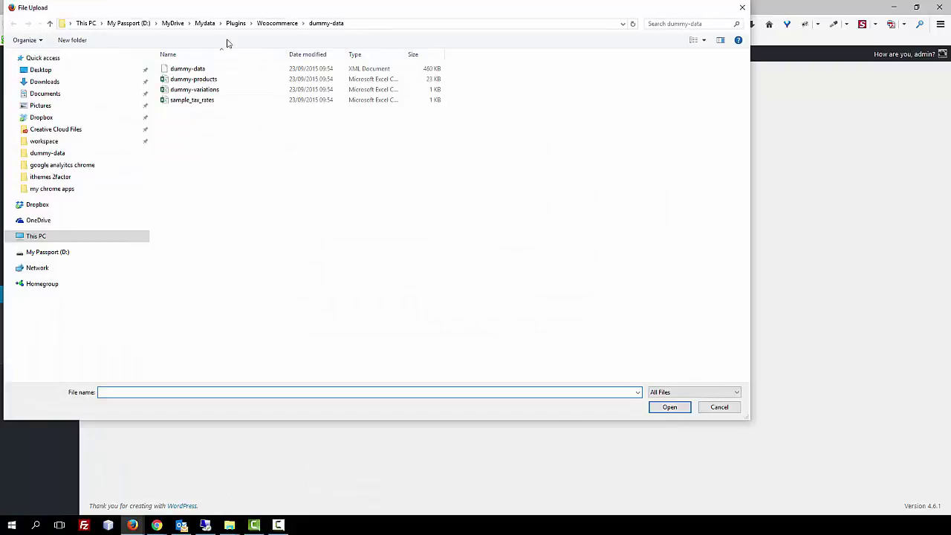
left_click(357, 25)
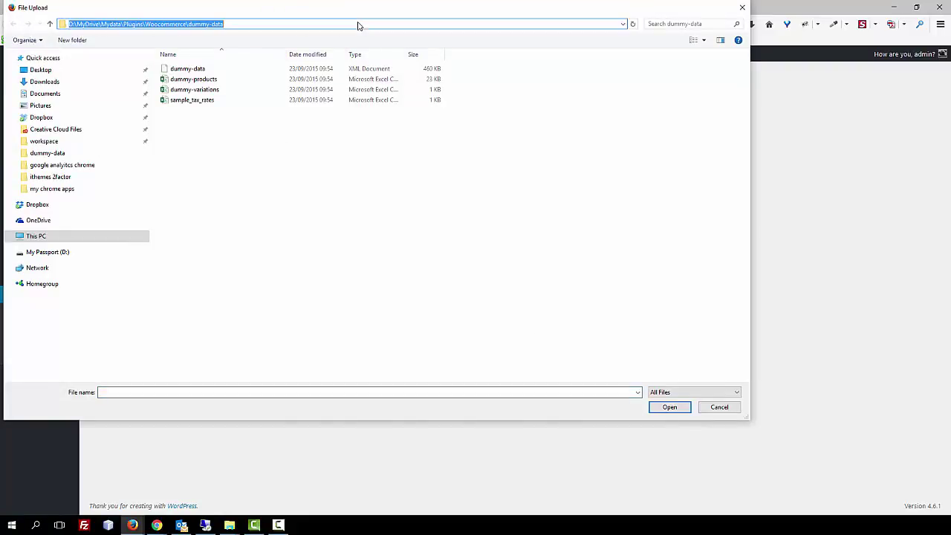
key("ctrl+v")
key("Return")
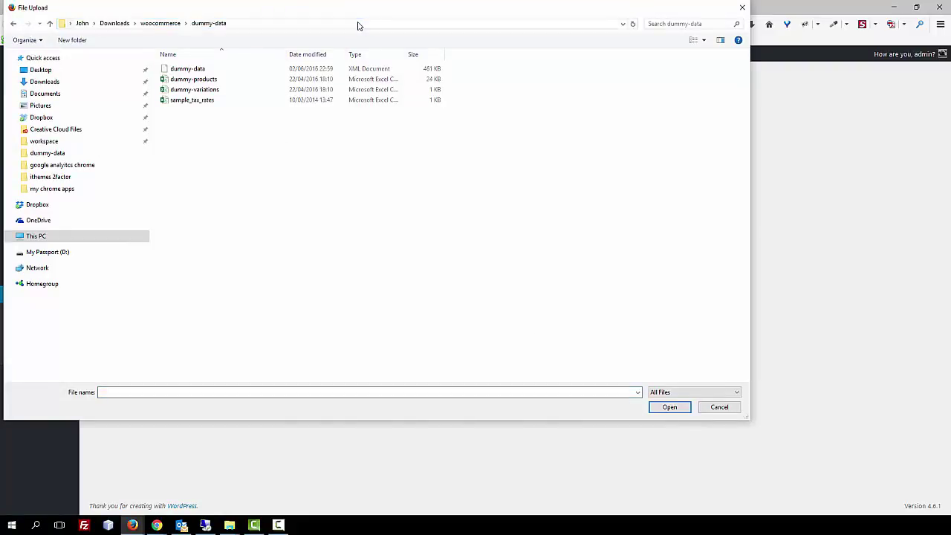
left_click(219, 69)
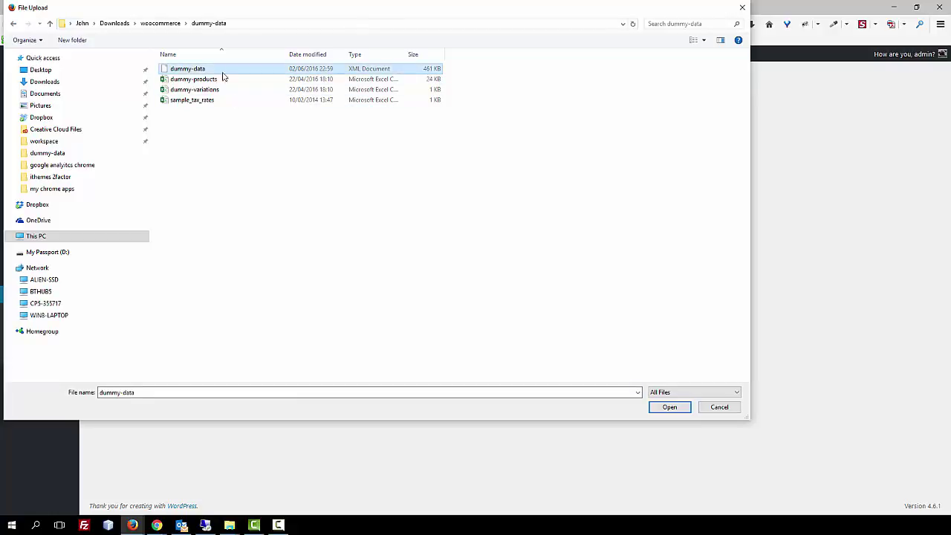
left_click(668, 407)
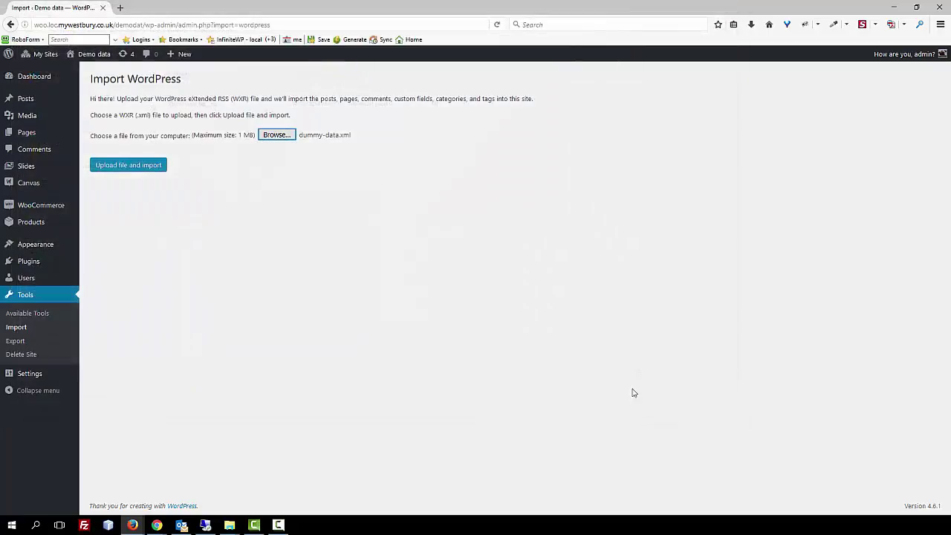
left_click(127, 167)
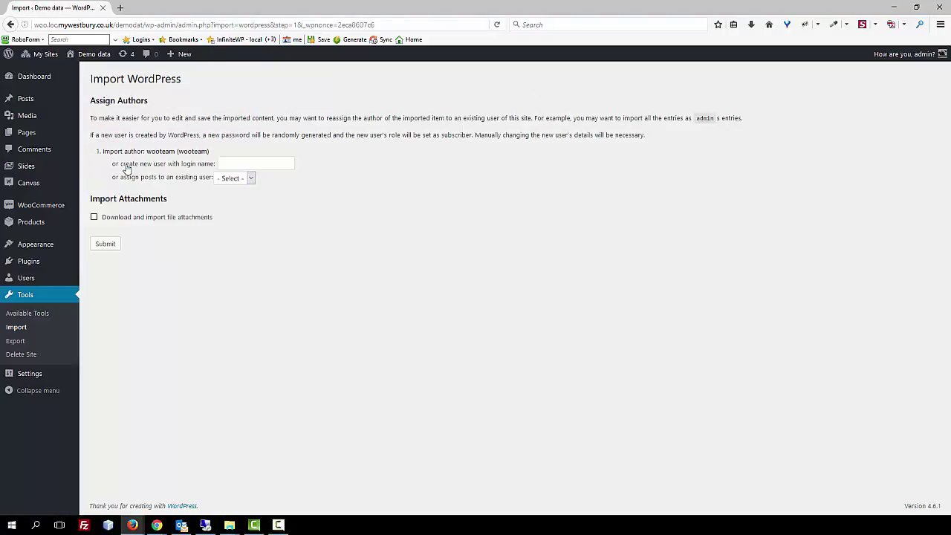
- Assign the imported posts to the existing user admin, include downloading file attachments, and submit the import
left_click(233, 179)
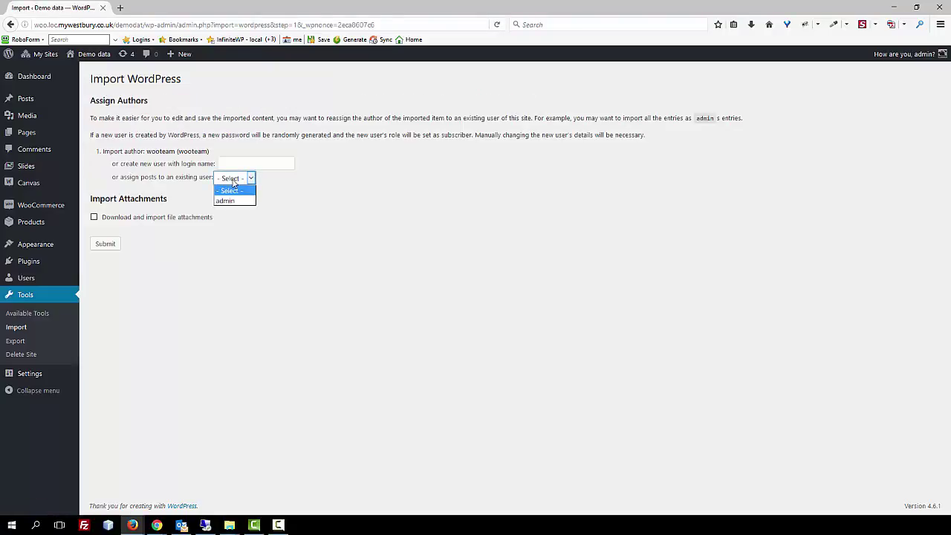
left_click(233, 201)
left_click(95, 218)
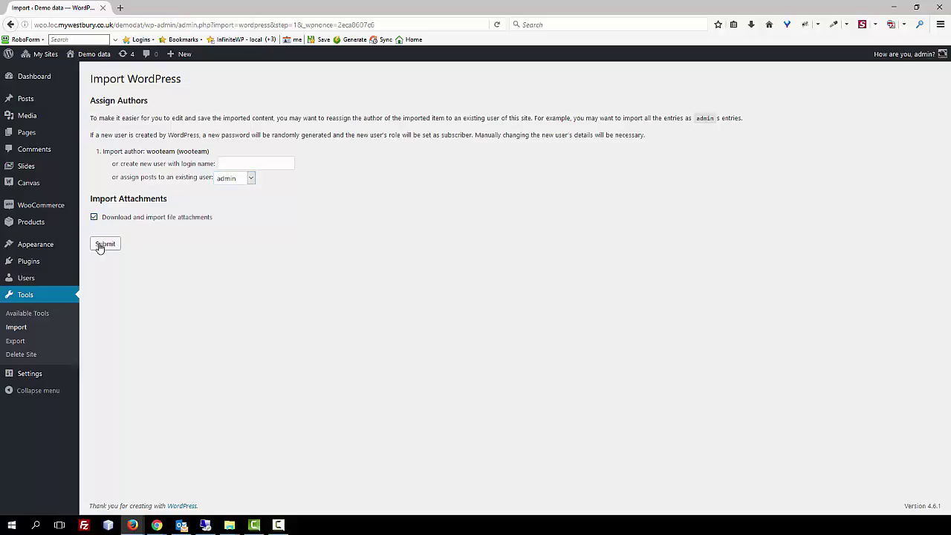
left_click(99, 246)
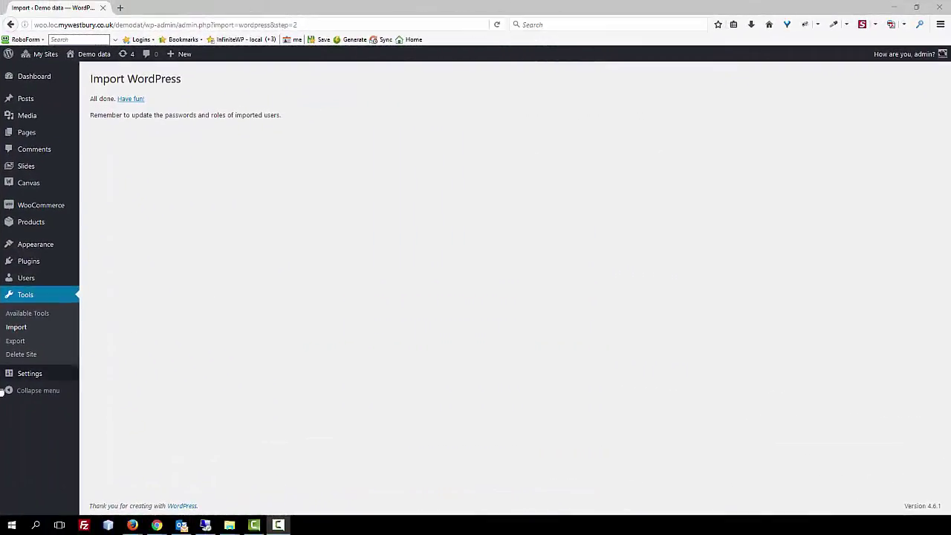
- Open the WooCommerce product list and look through the imported products
mouse_move(37, 224)
left_click(94, 226)
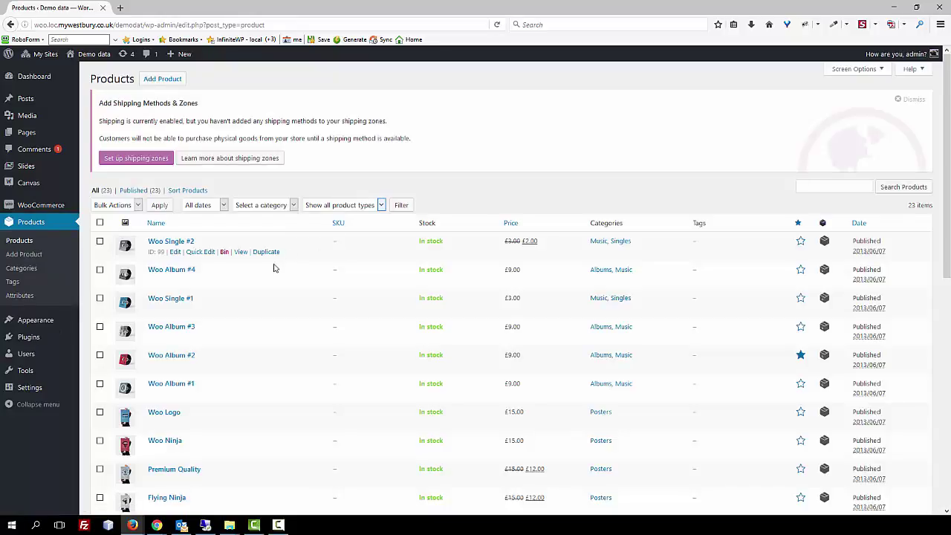
scroll(245, 273, "down", 4)
scroll(245, 273, "up", 3)
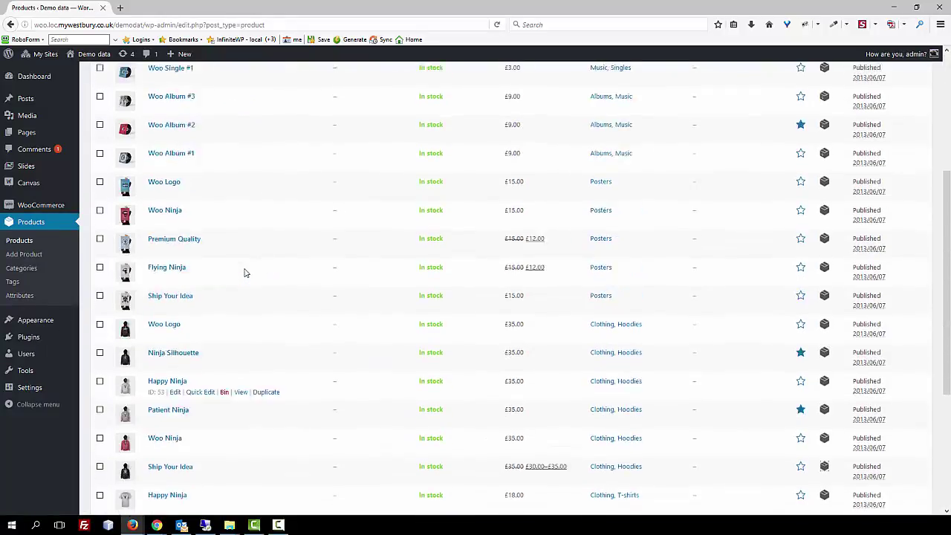
scroll(245, 273, "down", 1)
scroll(245, 273, "down", 3)
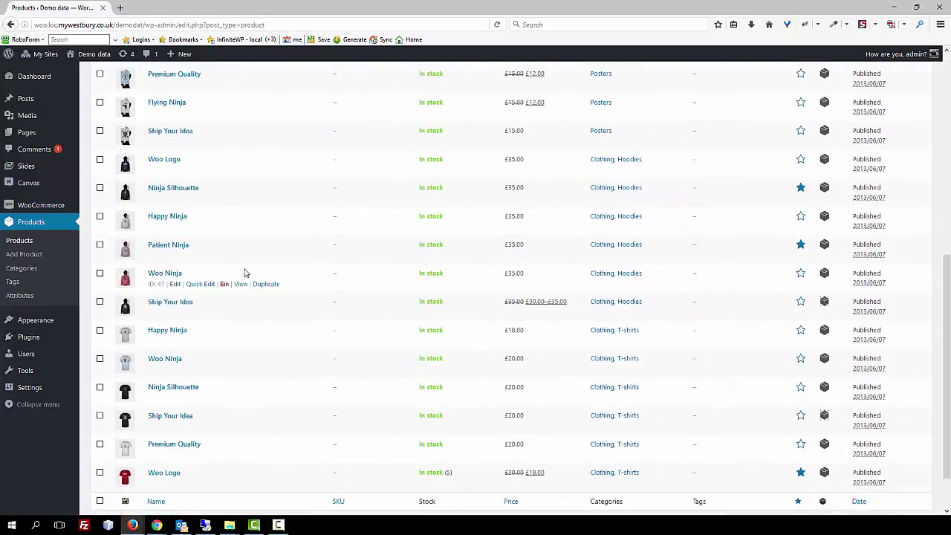
scroll(245, 273, "up", 1)
- Visit the Demo data store's front-end shop page to view the imported products
mouse_move(88, 55)
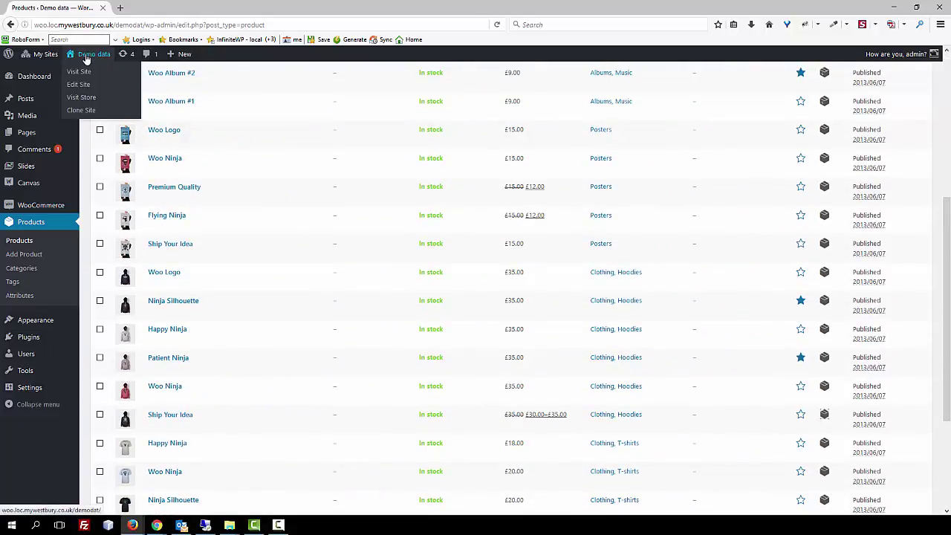
left_click(88, 104)
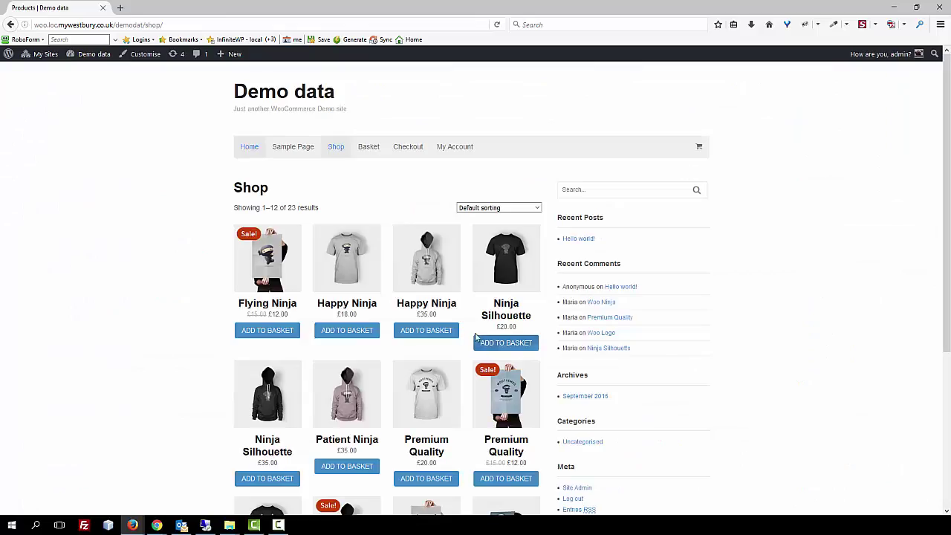
- Look through the imported products listed on the Demo data shop page
scroll(420, 311, "down", 5)
scroll(418, 312, "up", 3)
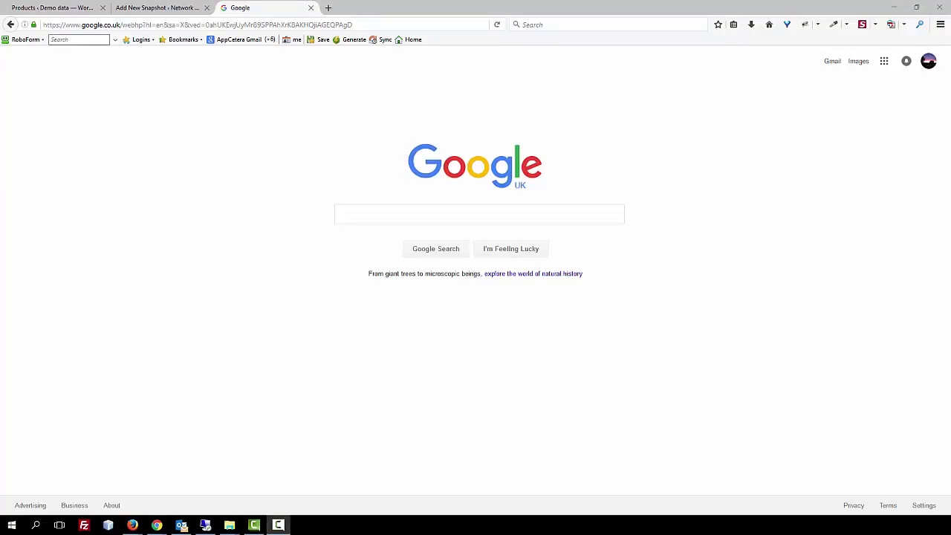
- Search Google for "woocommerce remove products" and open the WooCommerce Remove All Products plugin page, highlighting the plugin's name
left_click(434, 216)
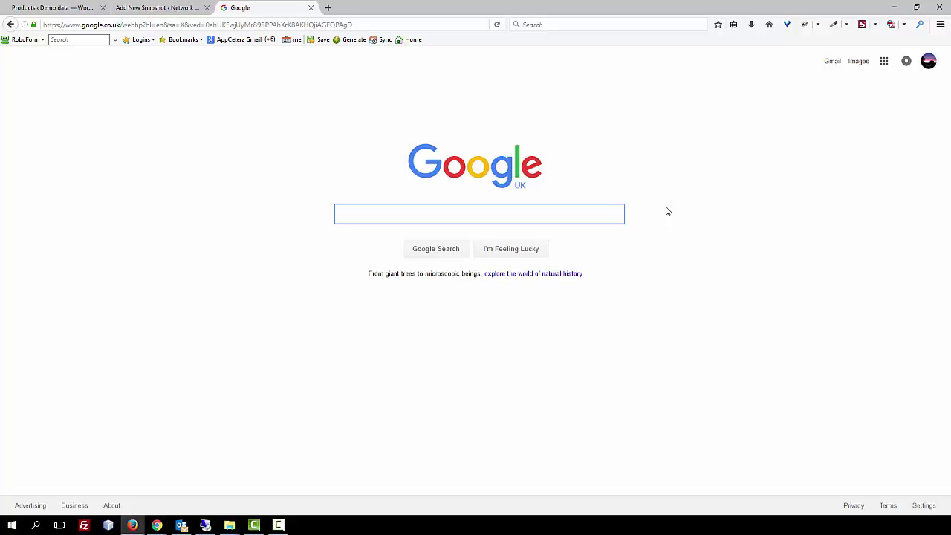
type("woo")
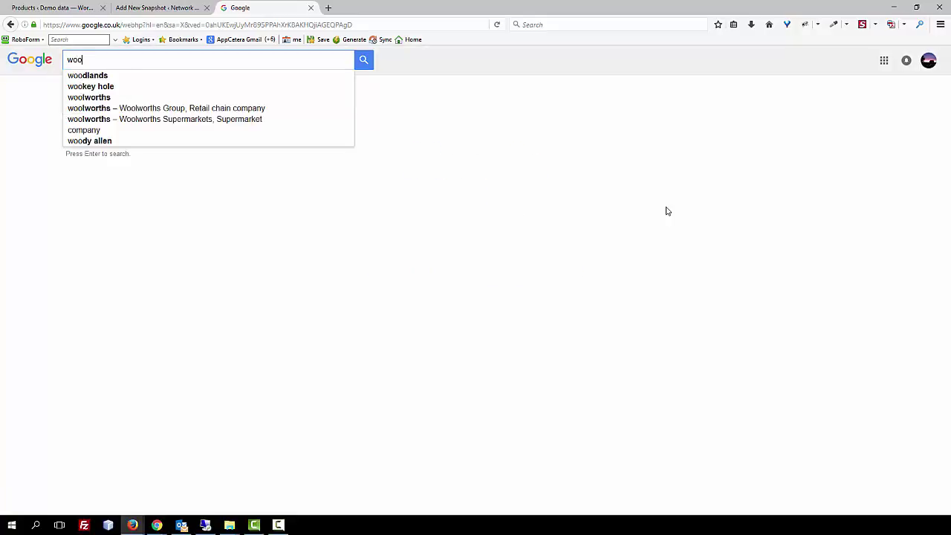
type("commer")
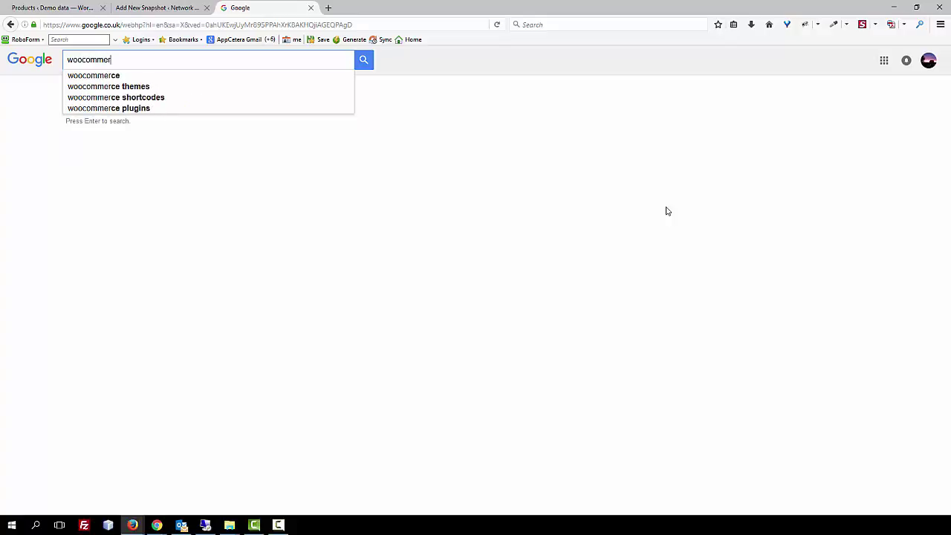
type("ce remo")
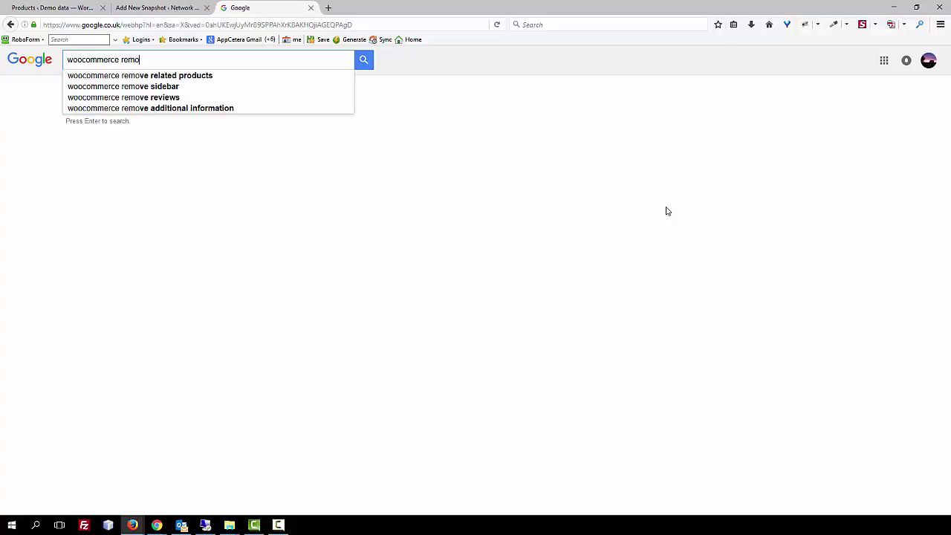
type("te")
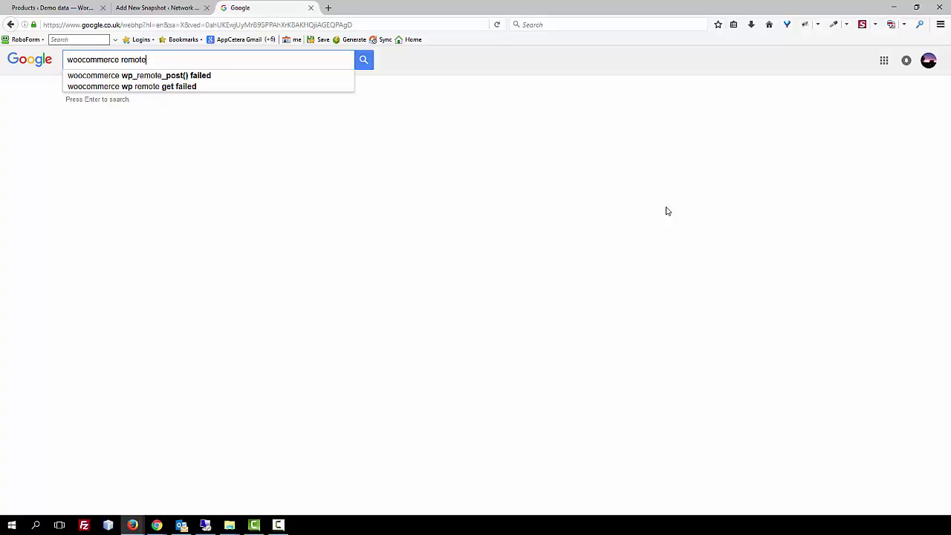
key("BackSpace")
key("BackSpace")
type("ve")
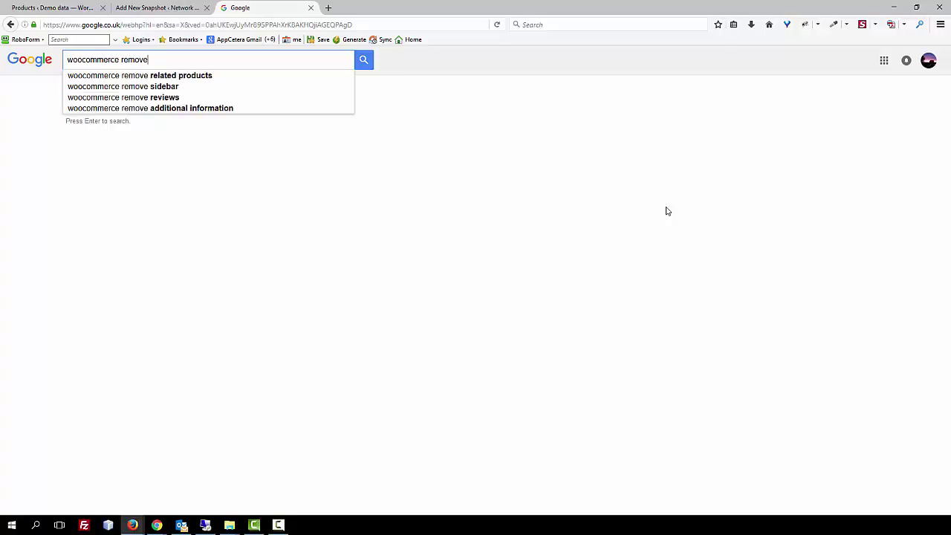
type(" products")
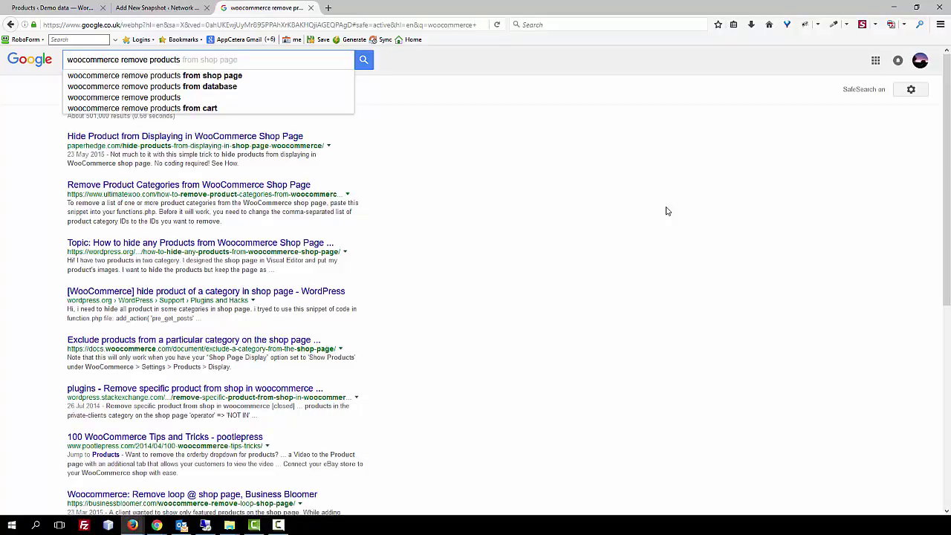
key("Return")
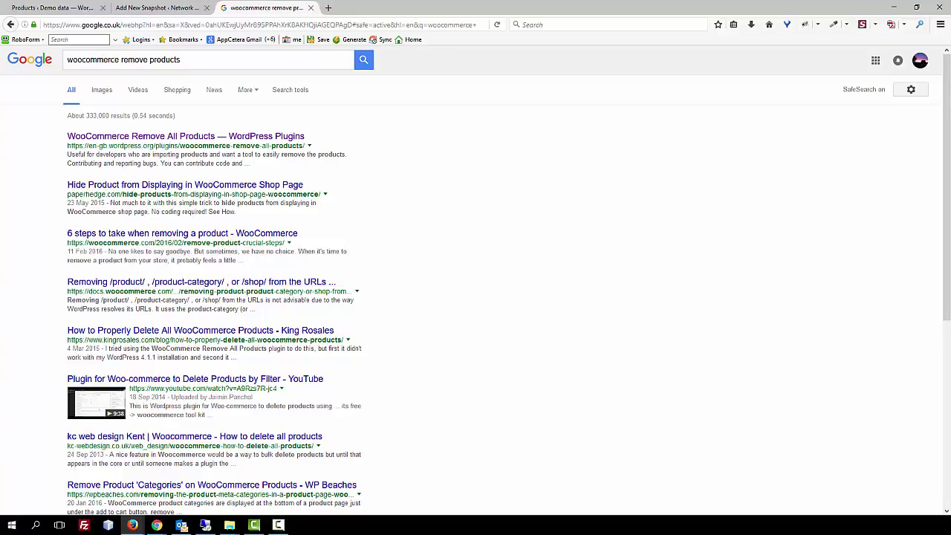
left_click(173, 141)
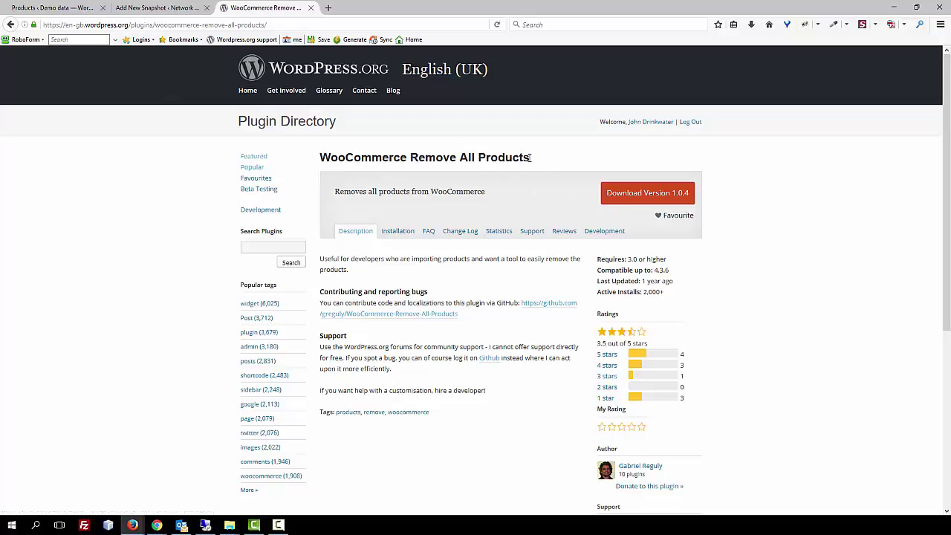
left_click_drag(529, 157, 323, 157)
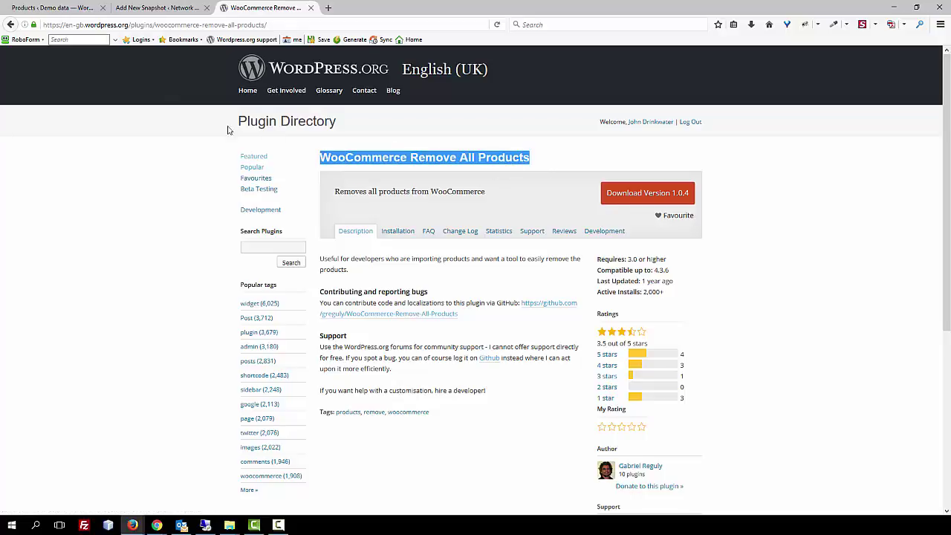
- Delete all products from the Demo data site with WooCommerce's Remove All Products tool
left_click(71, 9)
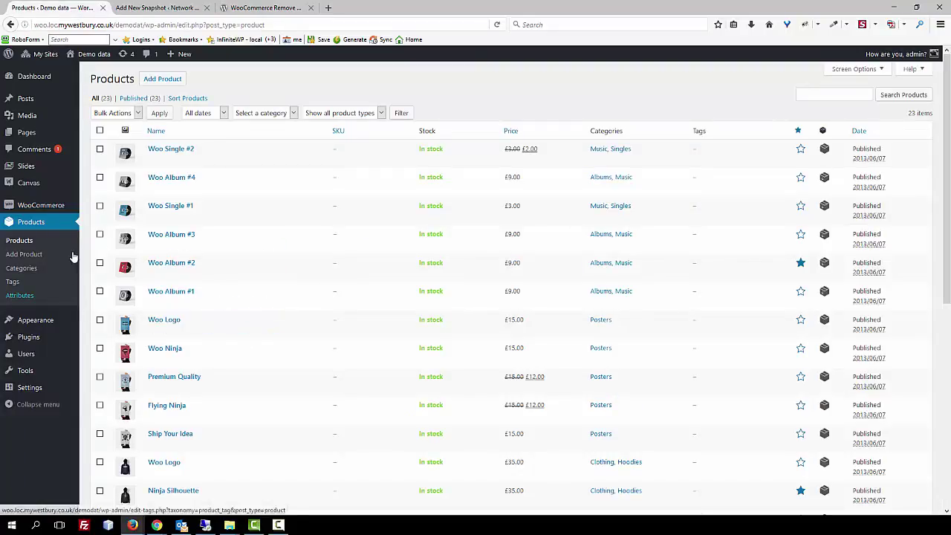
mouse_move(53, 213)
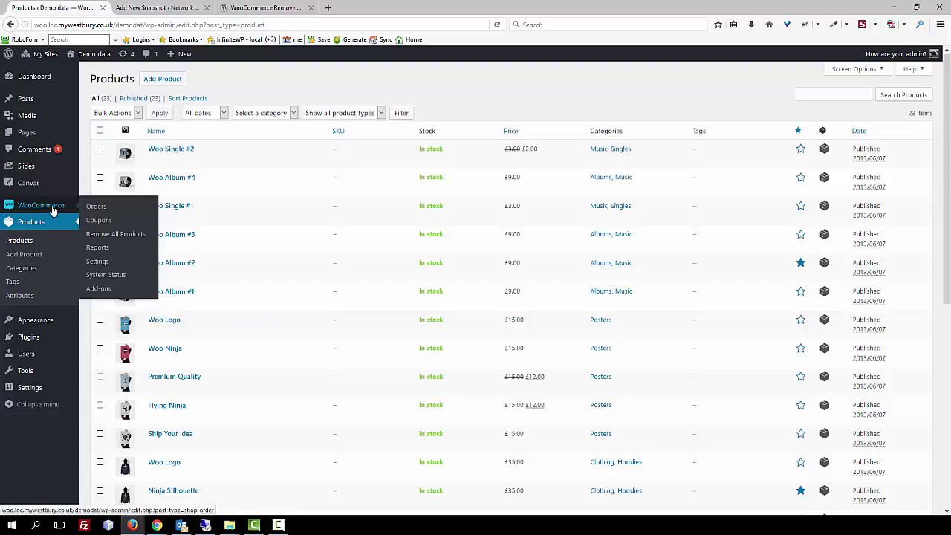
left_click(116, 236)
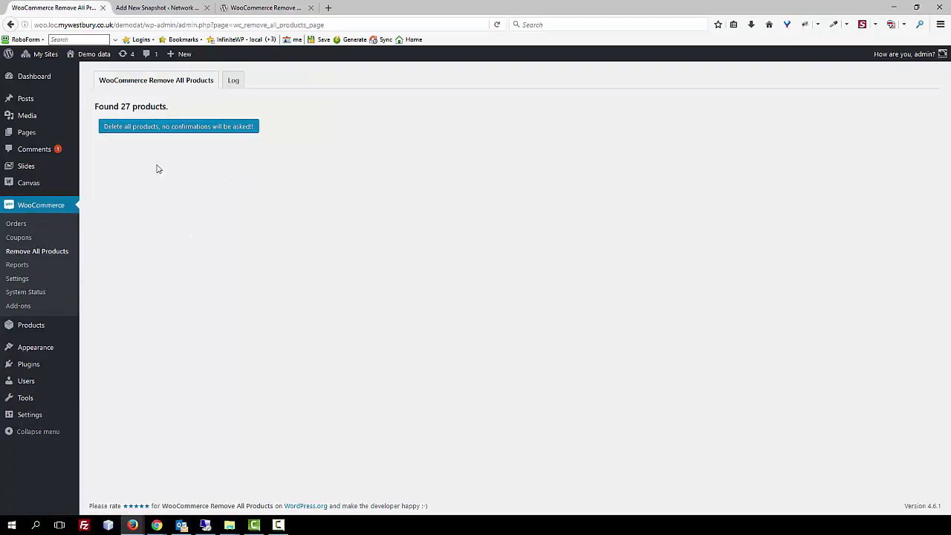
left_click(199, 128)
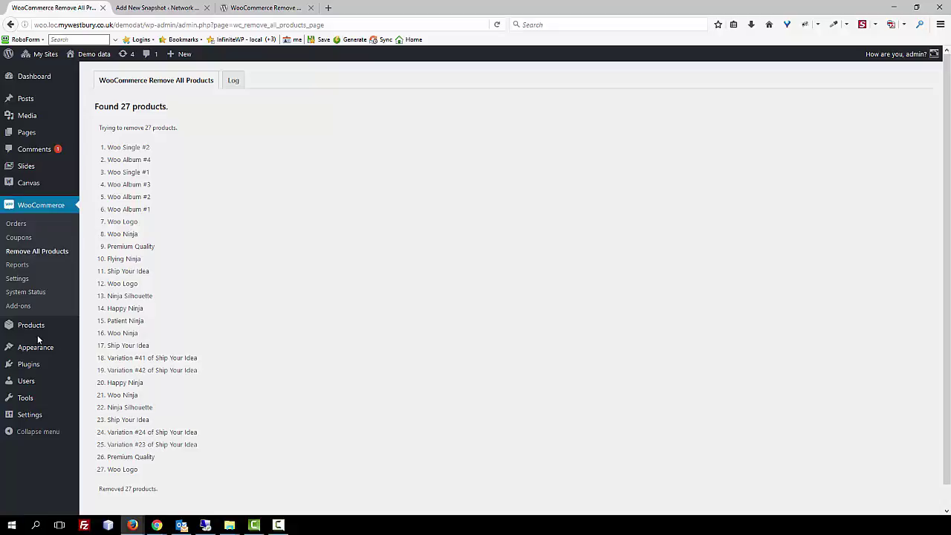
- Check the product list after the deletion, and open the media library to view its remaining files
mouse_move(42, 329)
left_click(95, 329)
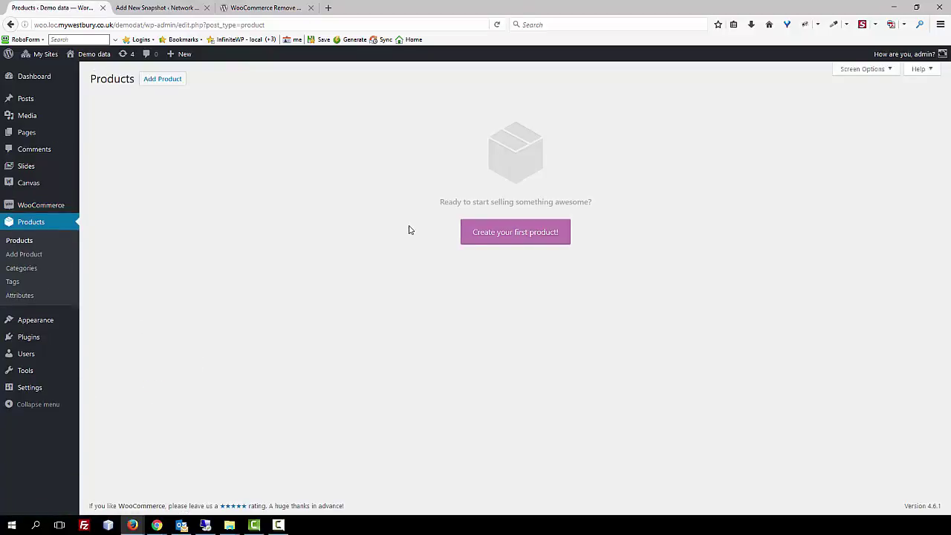
mouse_move(53, 121)
left_click(95, 118)
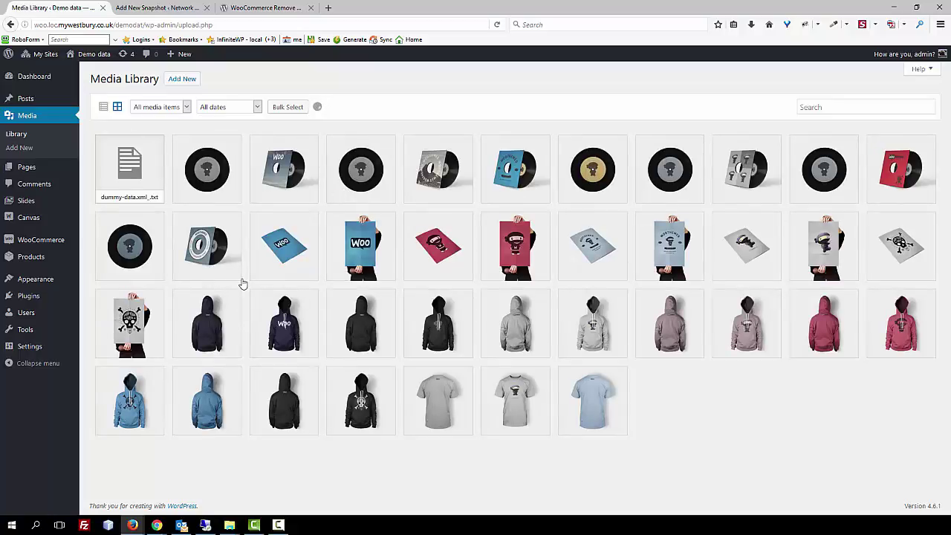
mouse_move(65, 217)
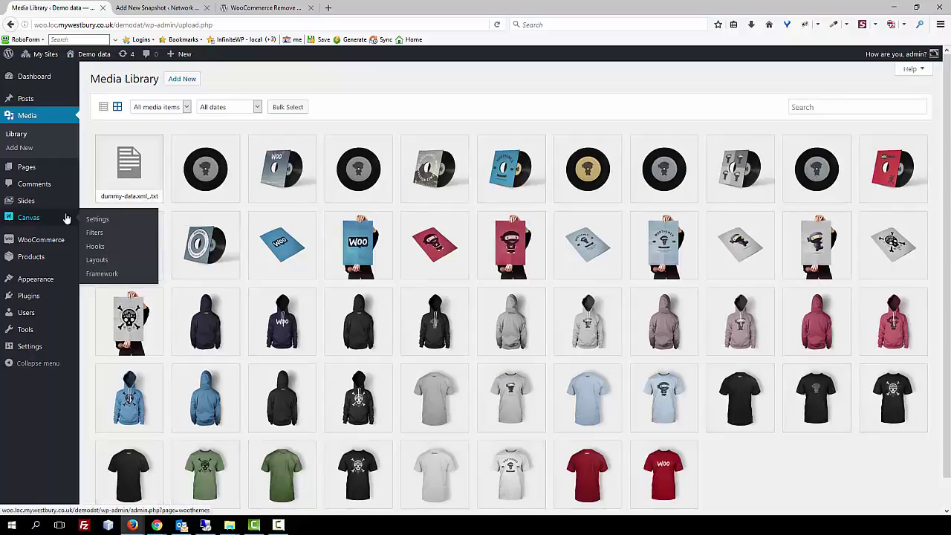